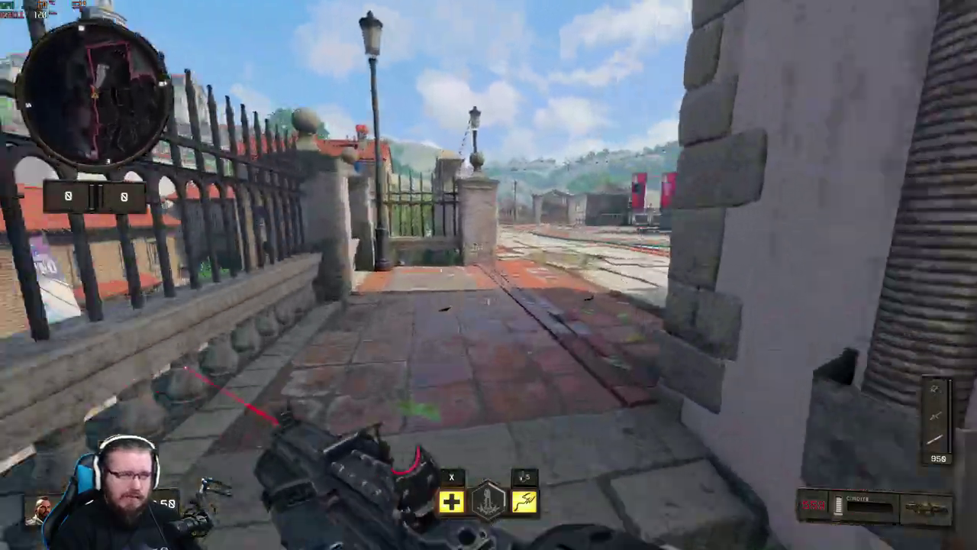
{"action": "key", "text": "w"}
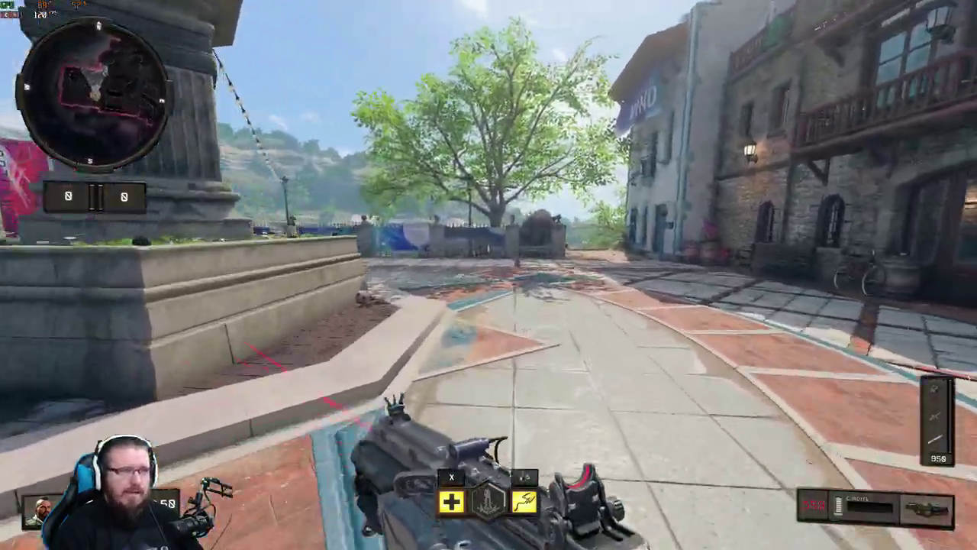
{"action": "key", "text": "w"}
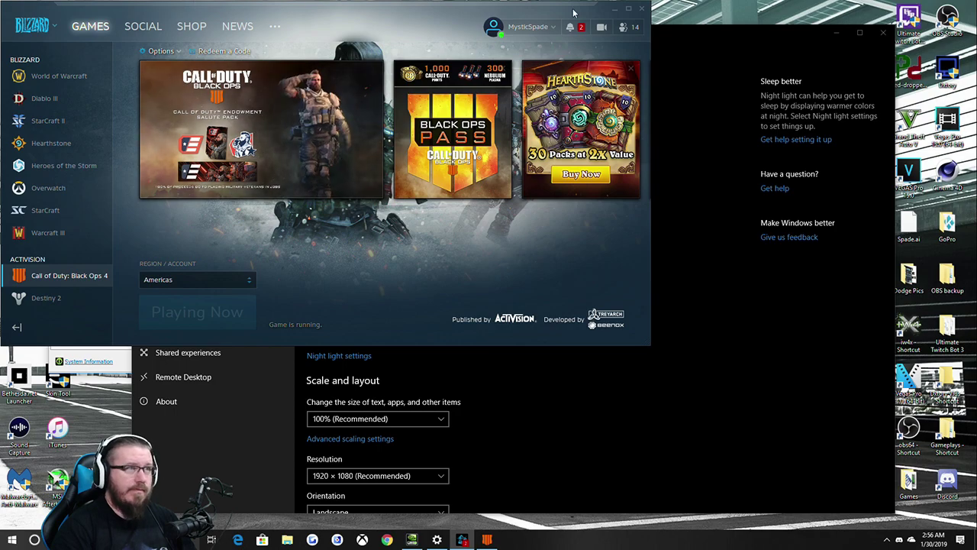
Step: Clear the desktop by minimizing the Blizzard launcher and NVIDIA Control Panel and closing the Windows Settings window
{"action": "left_click", "coordinate": [615, 10]}
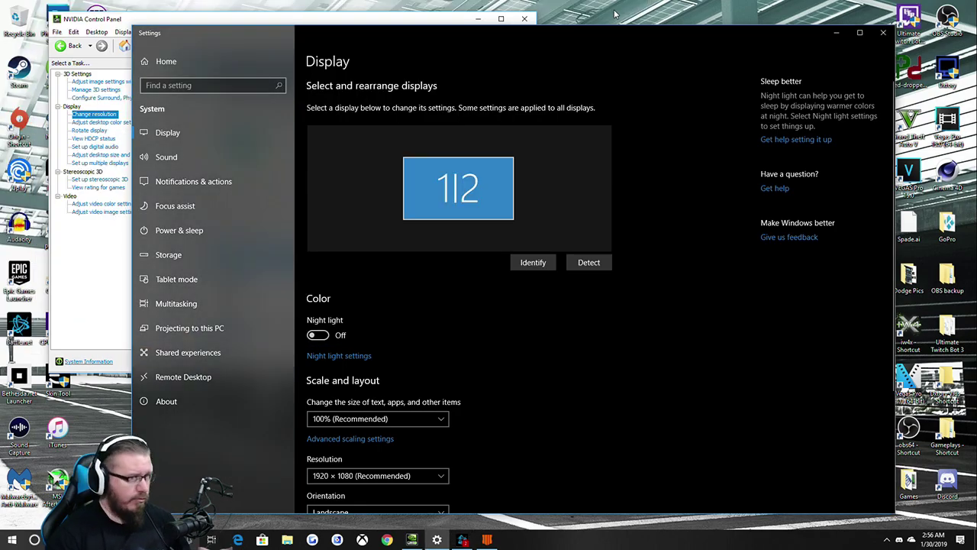
{"action": "left_click", "coordinate": [883, 32]}
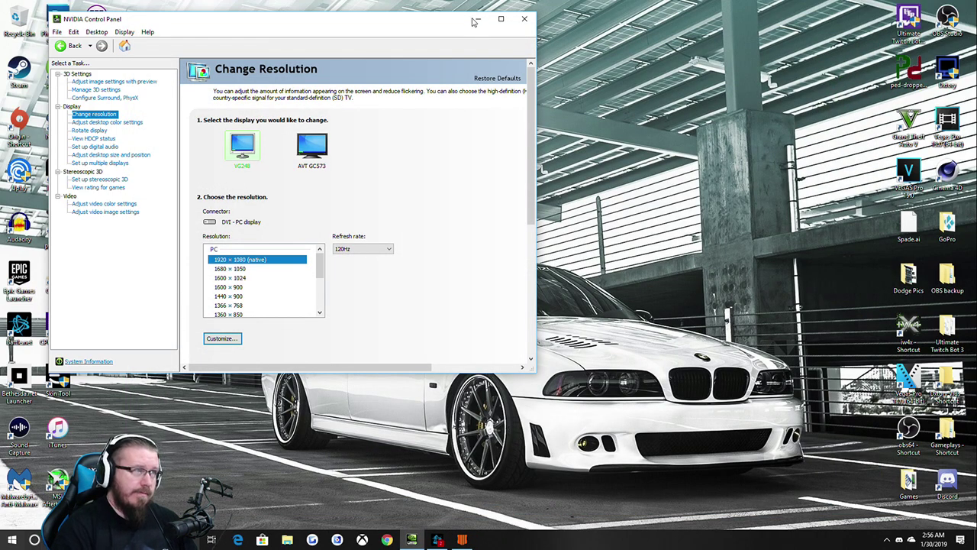
{"action": "left_click", "coordinate": [476, 20]}
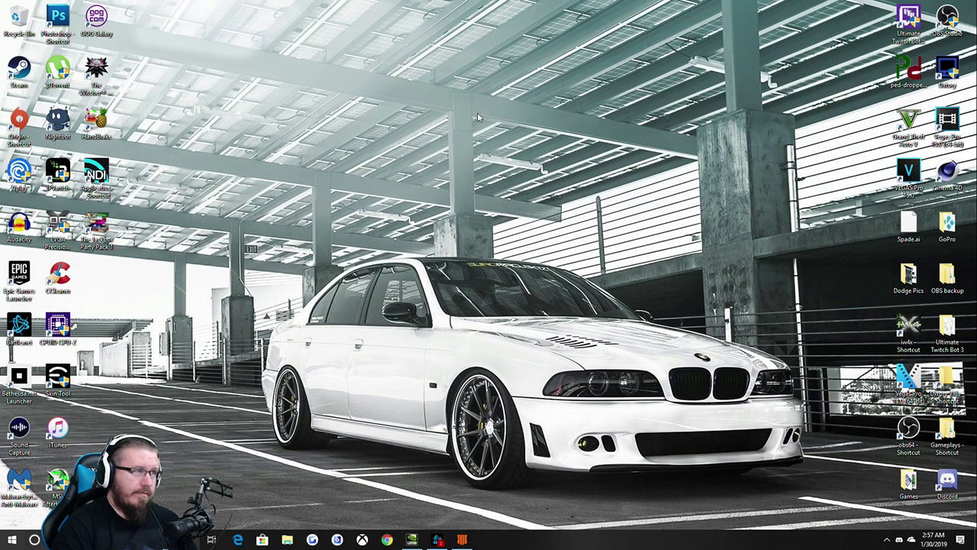
Step: Review the Windows display settings' Multiple displays options and the advanced display information, and close Settings
{"action": "right_click", "coordinate": [472, 288]}
{"action": "left_click", "coordinate": [502, 384]}
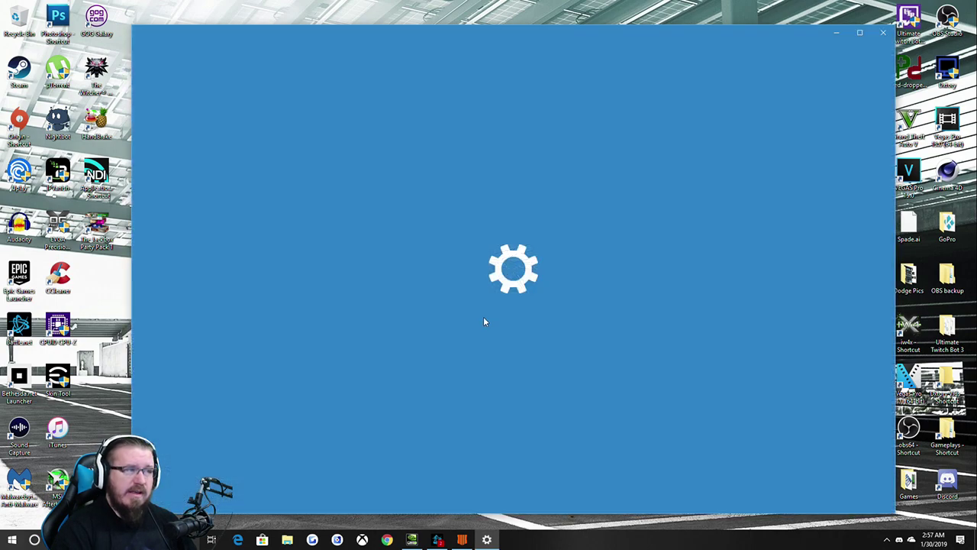
{"action": "scroll", "coordinate": [550, 366], "scroll_direction": "down", "scroll_amount": 3}
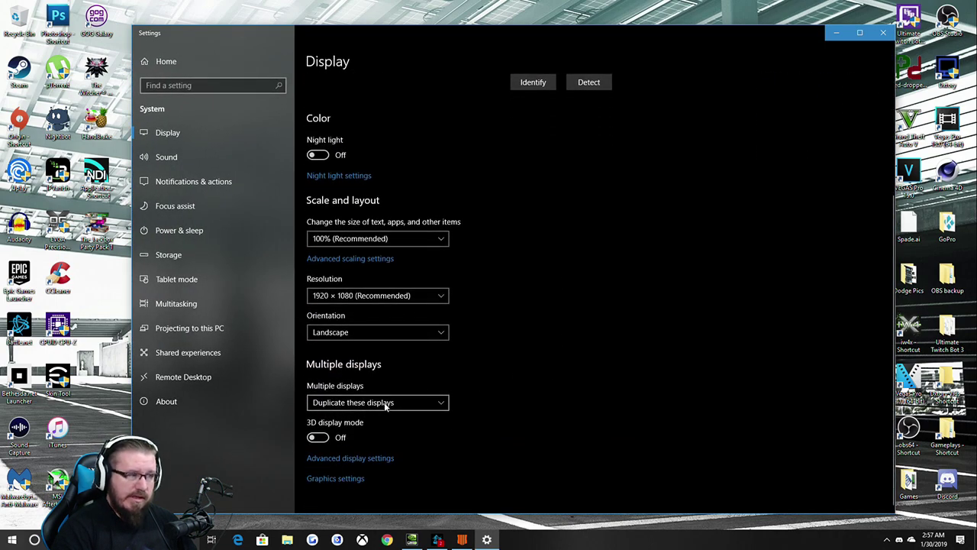
{"action": "left_click", "coordinate": [385, 404]}
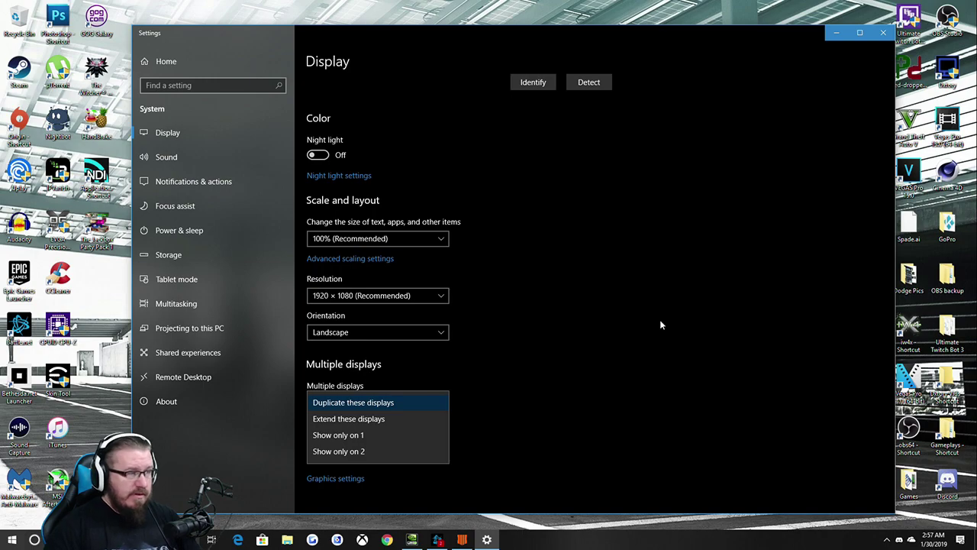
{"action": "left_click", "coordinate": [671, 328]}
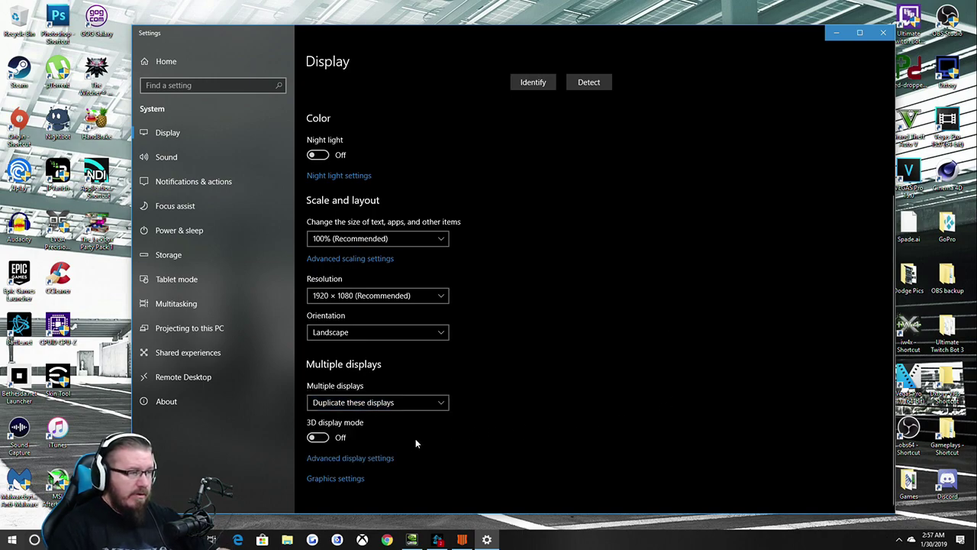
{"action": "left_click", "coordinate": [372, 458]}
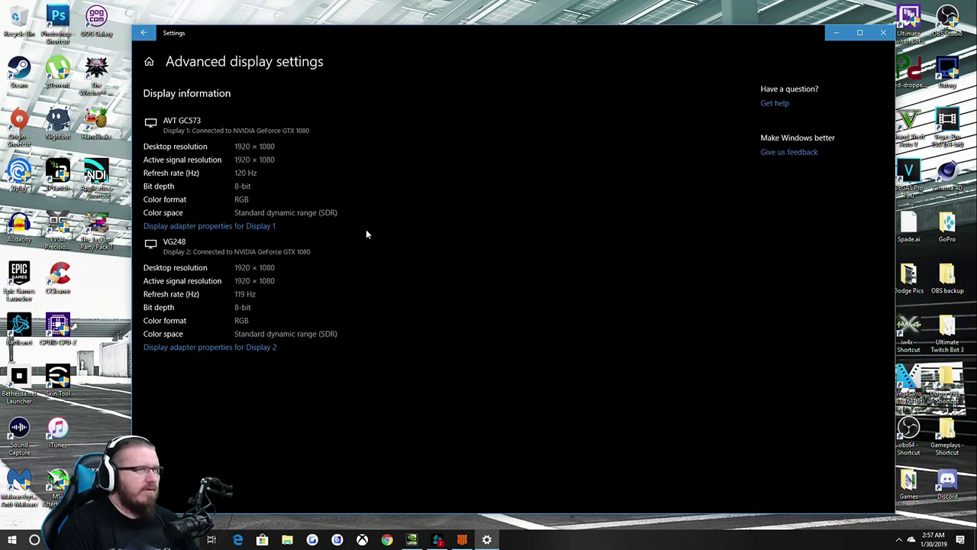
{"action": "left_click", "coordinate": [883, 35]}
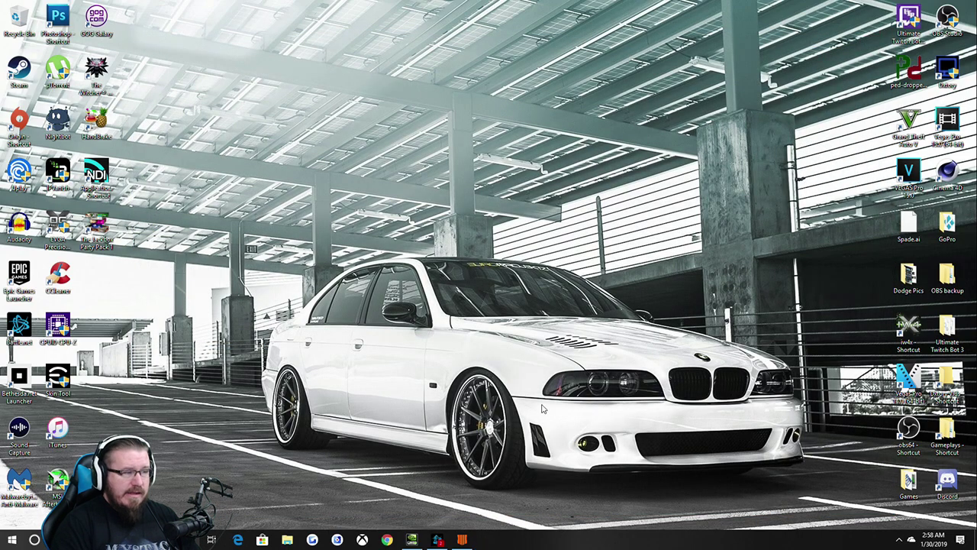
Step: Bring the NVIDIA Control Panel back up and show where the desktop's context menu offers it
{"action": "left_click", "coordinate": [412, 539]}
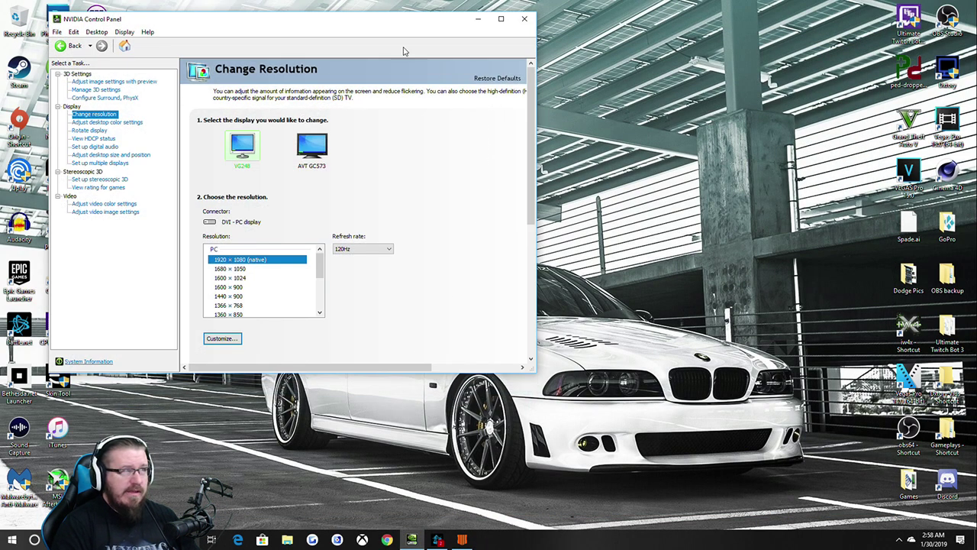
{"action": "right_click", "coordinate": [723, 262]}
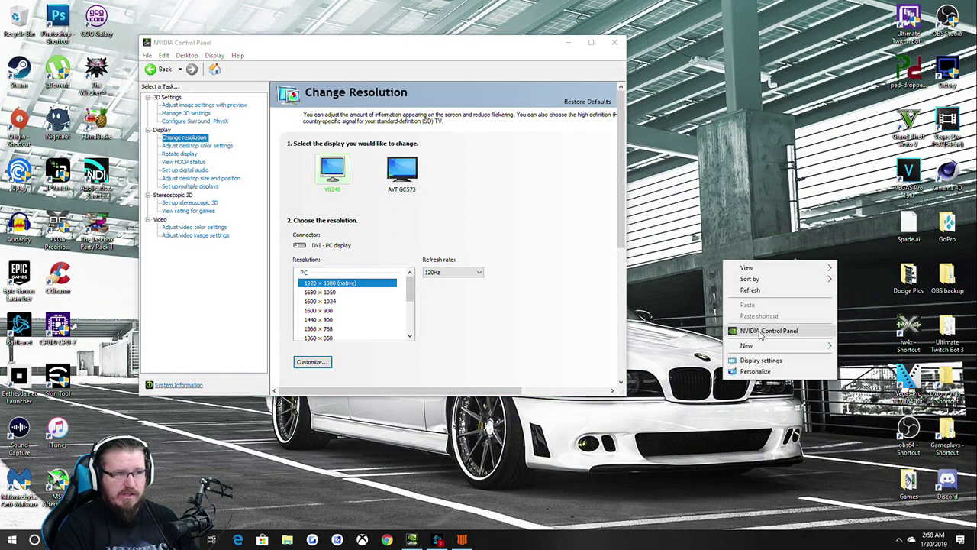
{"action": "right_click", "coordinate": [710, 168]}
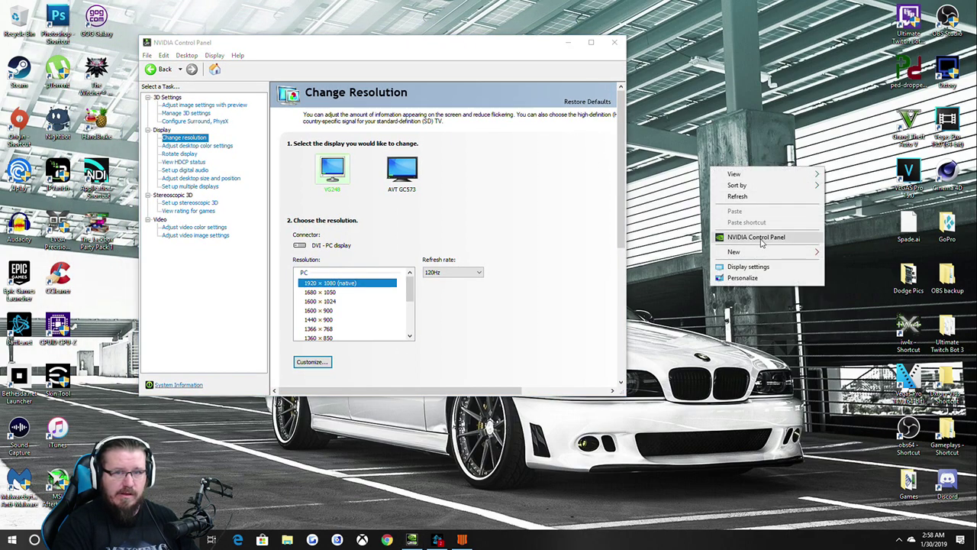
{"action": "left_click", "coordinate": [482, 47]}
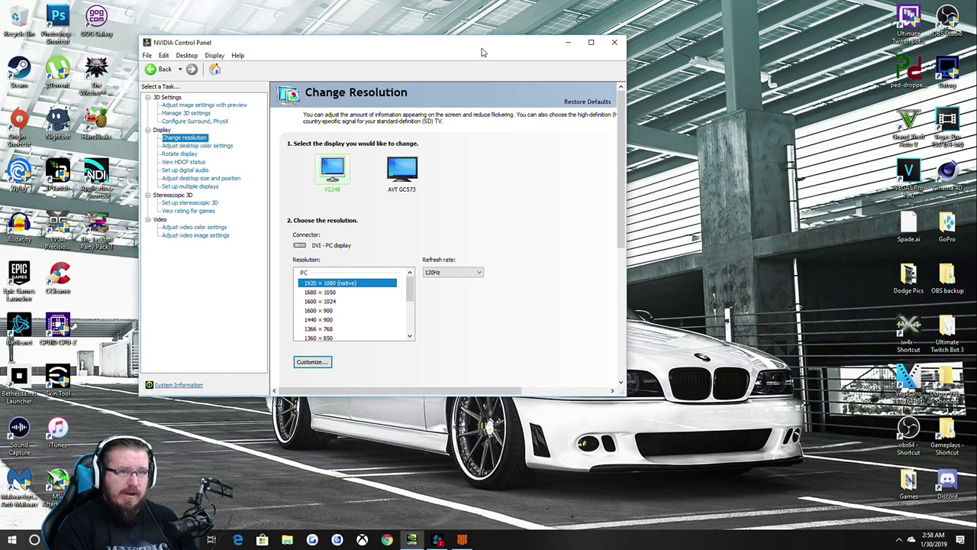
Step: Examine the extend and clone options offered for display 2 in the NVIDIA multiple-display setup
{"action": "left_click", "coordinate": [190, 186]}
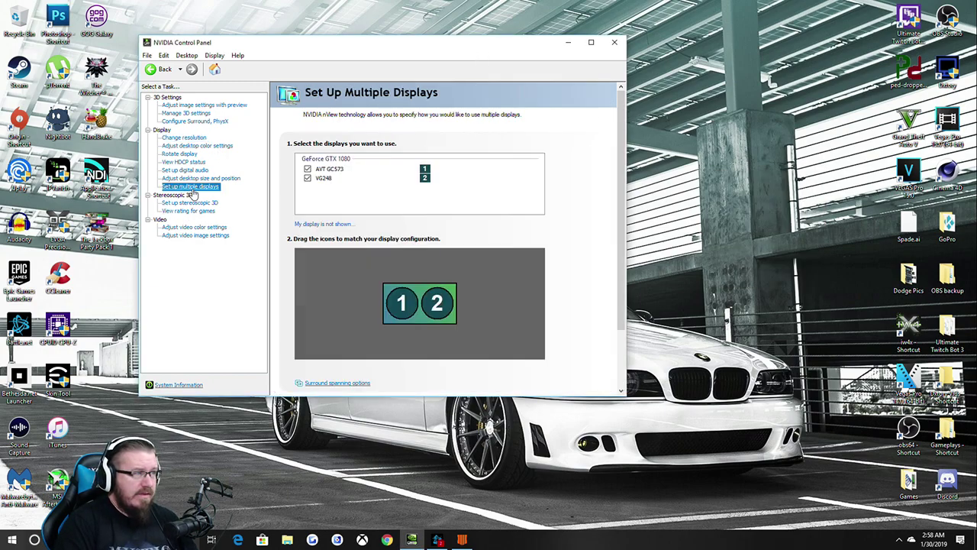
{"action": "scroll", "coordinate": [512, 229], "scroll_direction": "down", "scroll_amount": 2}
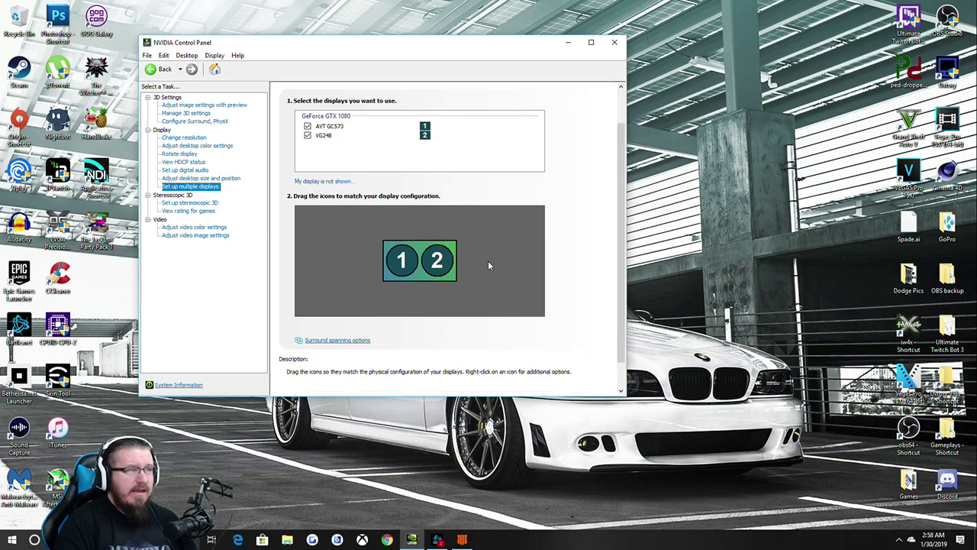
{"action": "right_click", "coordinate": [431, 268]}
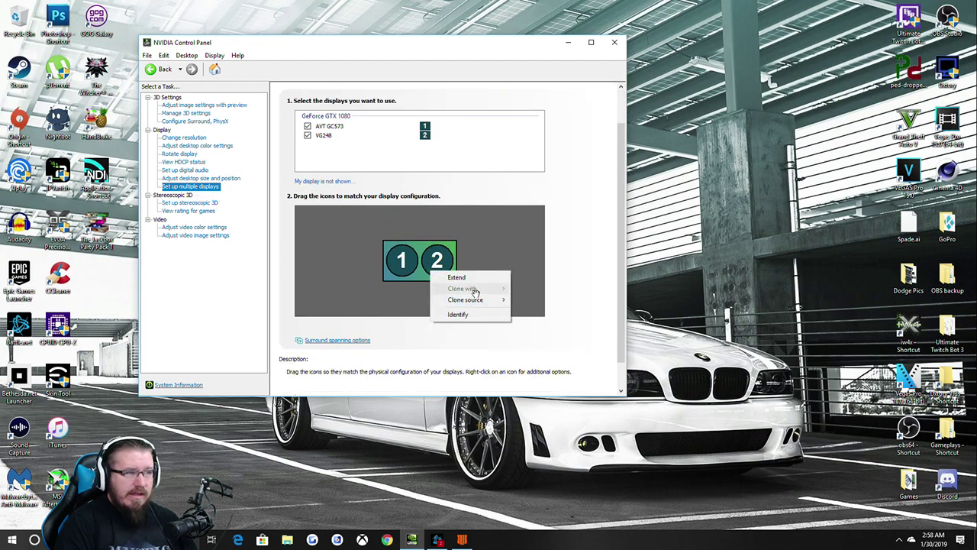
{"action": "left_click", "coordinate": [575, 236]}
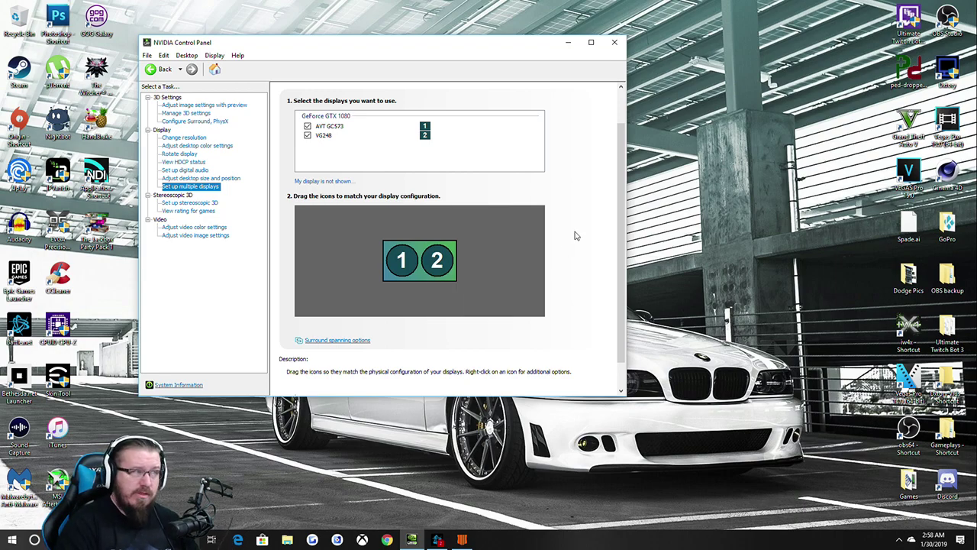
Step: Compare the resolution and refresh rate settings of the VG248 and AVT GC573 displays in NVIDIA Control Panel
{"action": "left_click", "coordinate": [184, 139]}
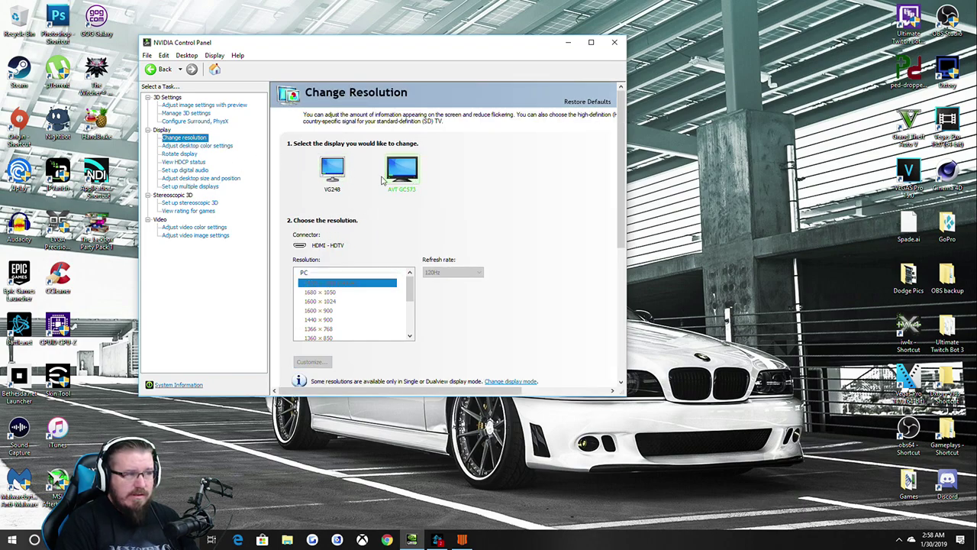
{"action": "left_click", "coordinate": [405, 178]}
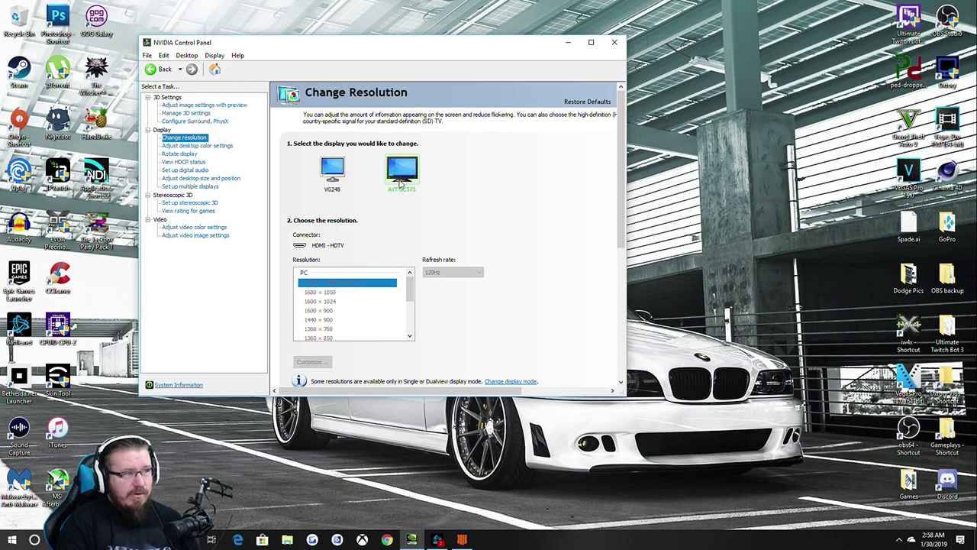
{"action": "left_click", "coordinate": [341, 174]}
{"action": "left_click", "coordinate": [391, 180]}
{"action": "left_click", "coordinate": [333, 176]}
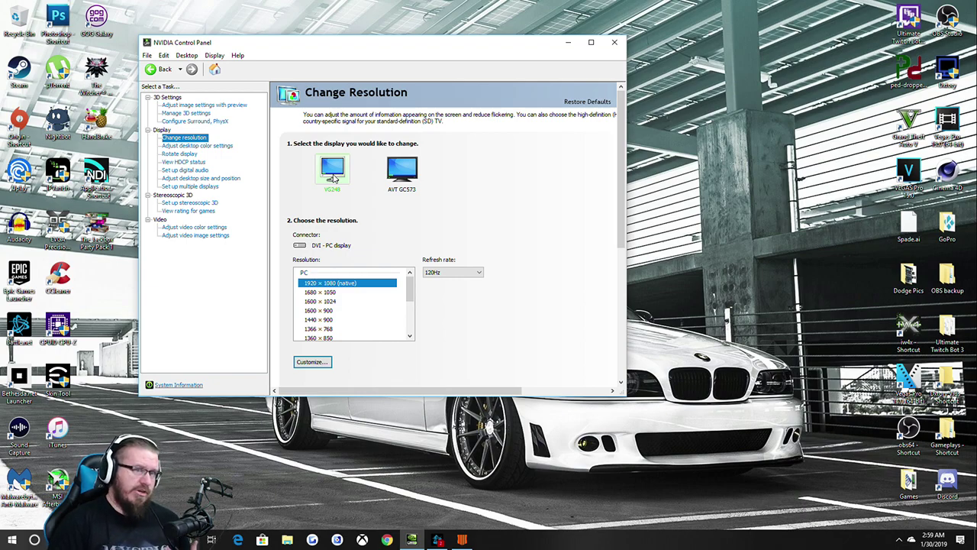
{"action": "left_click", "coordinate": [403, 174]}
{"action": "left_click", "coordinate": [327, 181]}
{"action": "left_click", "coordinate": [402, 175]}
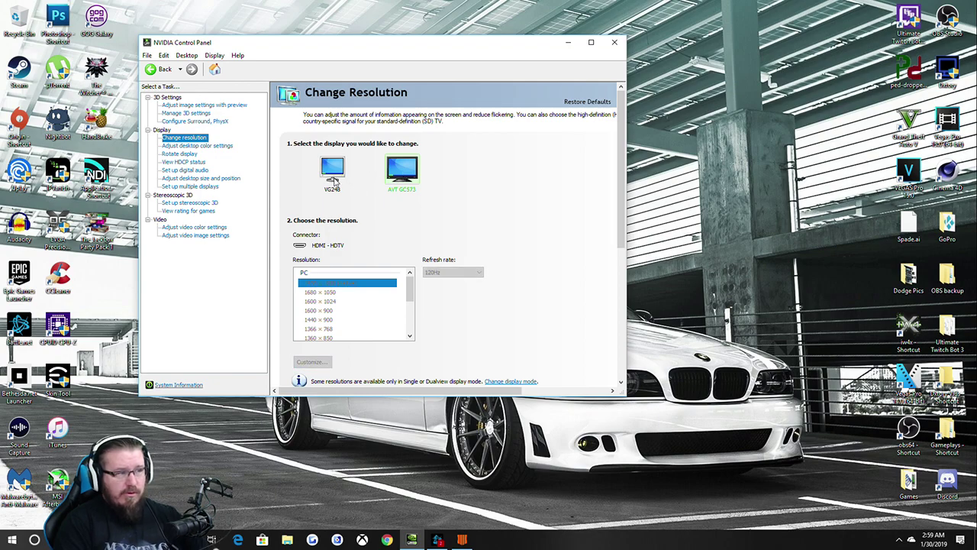
Step: Recheck display 2's extend and clone source options in the multiple-display setup, and close NVIDIA Control Panel
{"action": "left_click", "coordinate": [193, 187]}
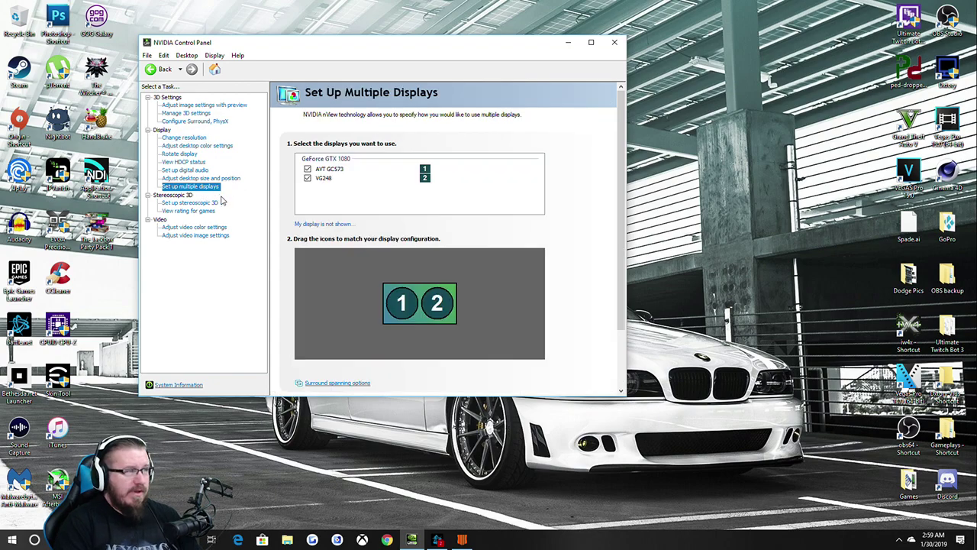
{"action": "scroll", "coordinate": [400, 296], "scroll_direction": "down", "scroll_amount": 1}
{"action": "right_click", "coordinate": [433, 288]}
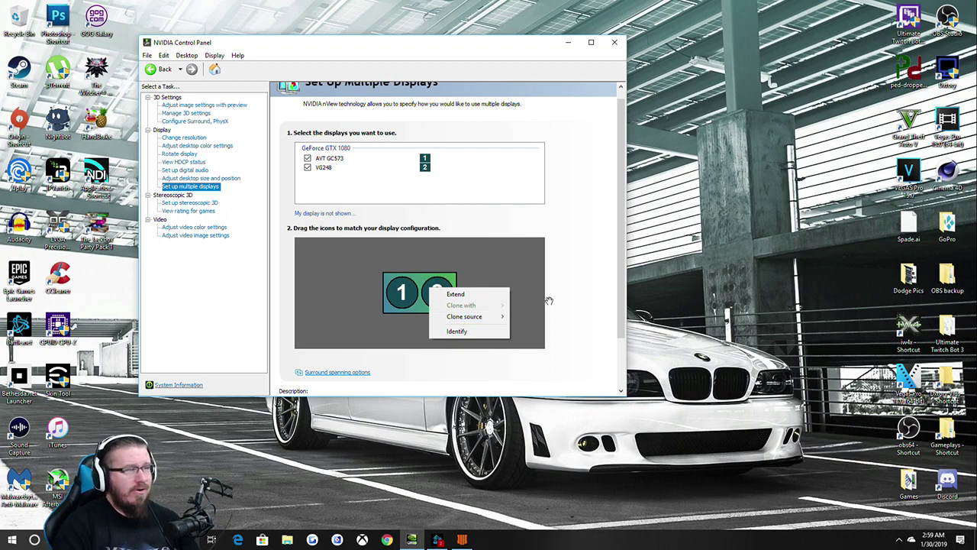
{"action": "left_click", "coordinate": [579, 281]}
{"action": "scroll", "coordinate": [582, 282], "scroll_direction": "down", "scroll_amount": 2}
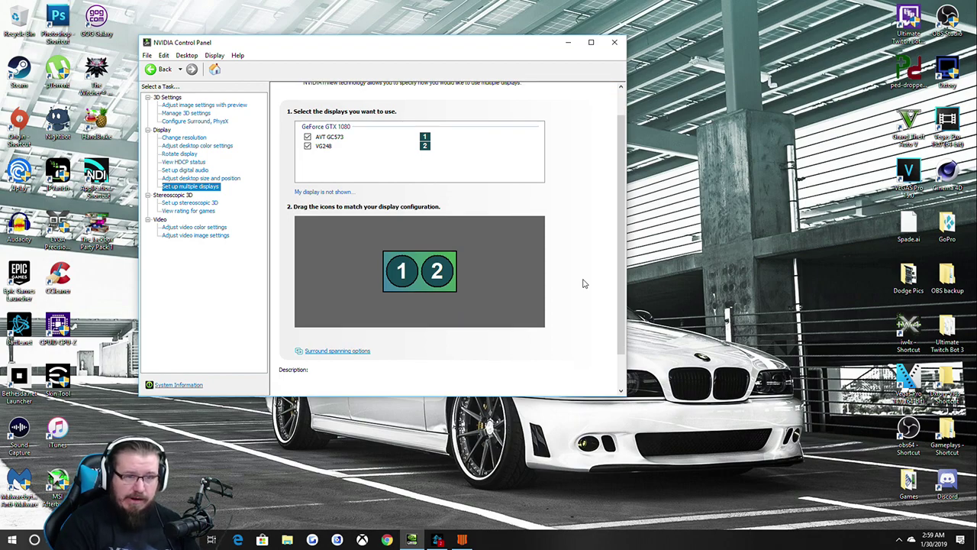
{"action": "left_click", "coordinate": [613, 48]}
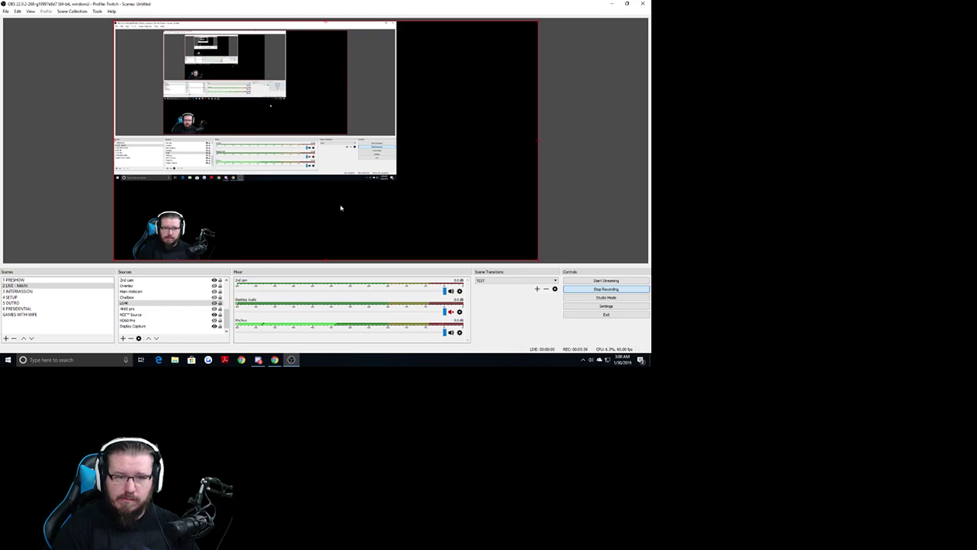
Step: Switch to OBS and fit the Display Capture source to the canvas
{"action": "left_click", "coordinate": [178, 325]}
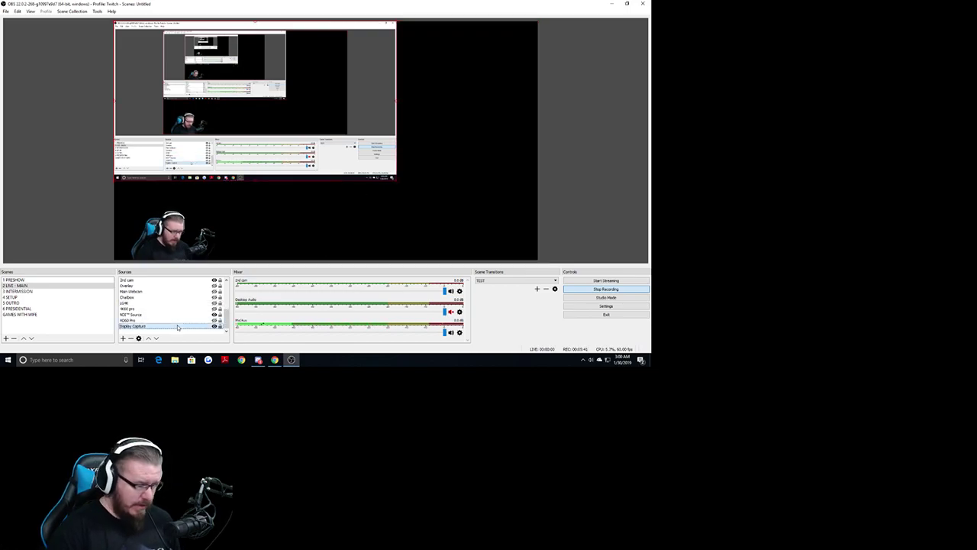
{"action": "key", "text": "ctrl+f"}
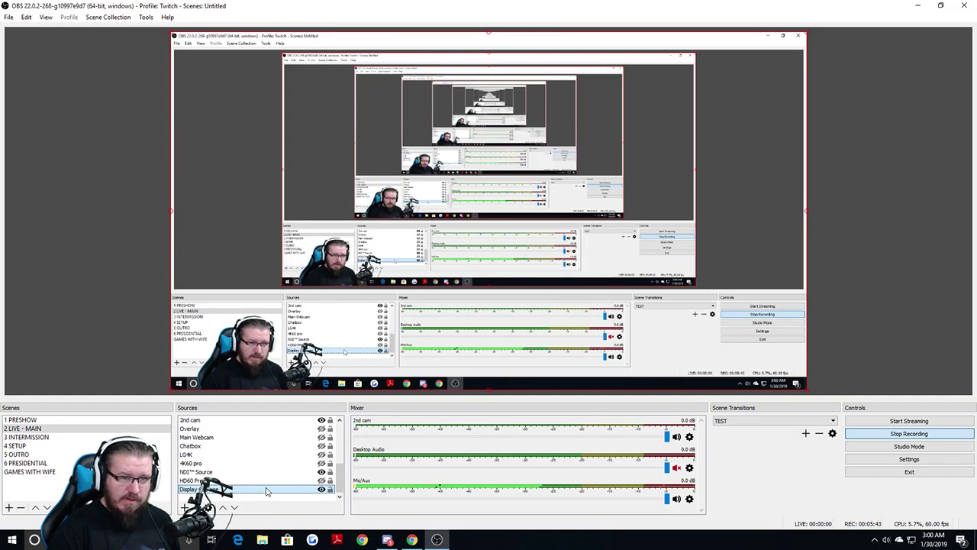
Step: Review the LG4K capture source's properties, from device and resolution down to buffering and audio output mode, and close them
{"action": "left_click", "coordinate": [227, 455]}
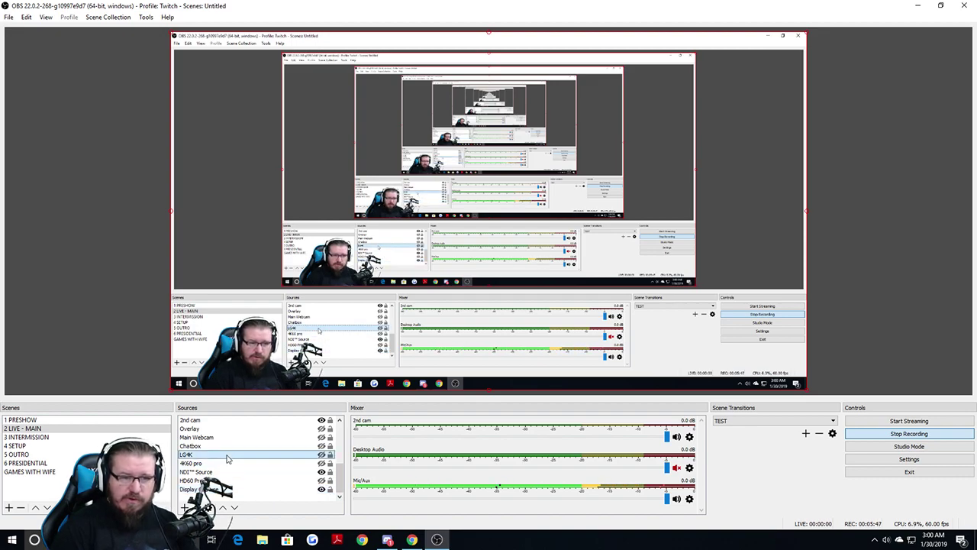
{"action": "double_click", "coordinate": [227, 455]}
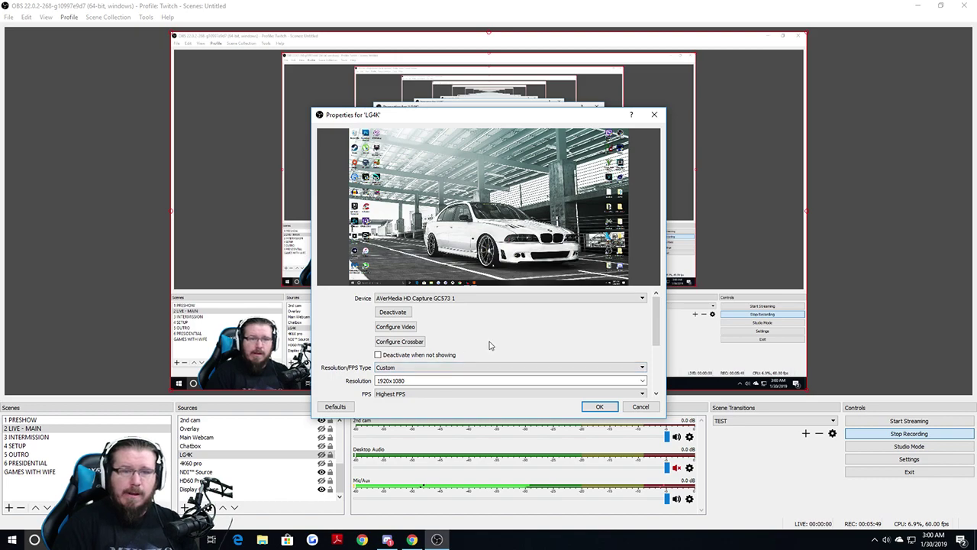
{"action": "left_click_drag", "start_coordinate": [652, 315], "coordinate": [658, 340]}
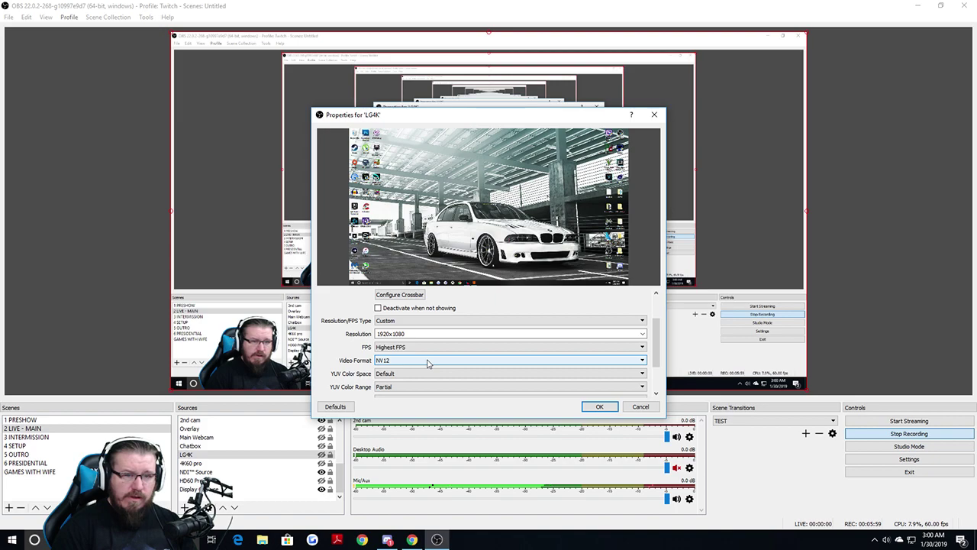
{"action": "scroll", "coordinate": [354, 370], "scroll_direction": "down", "scroll_amount": 1}
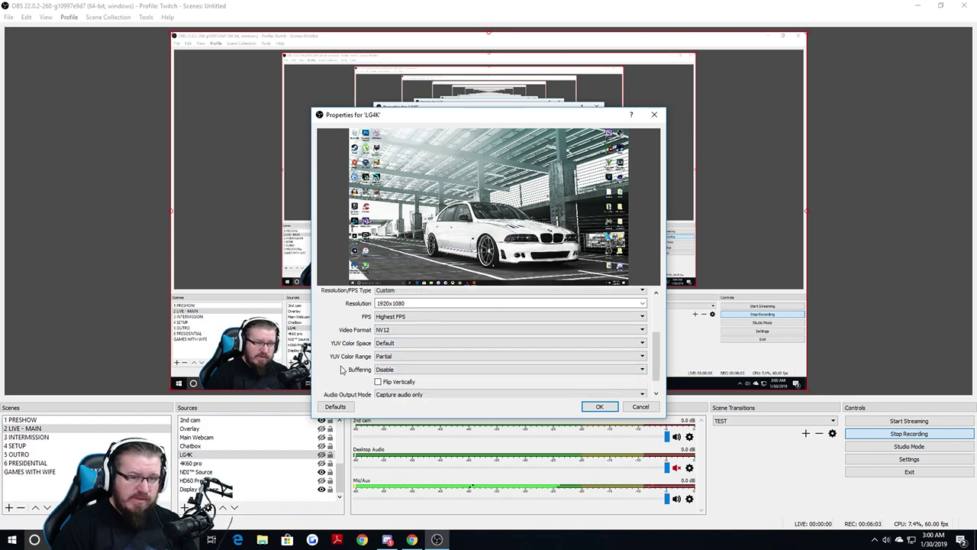
{"action": "scroll", "coordinate": [342, 370], "scroll_direction": "down", "scroll_amount": 1}
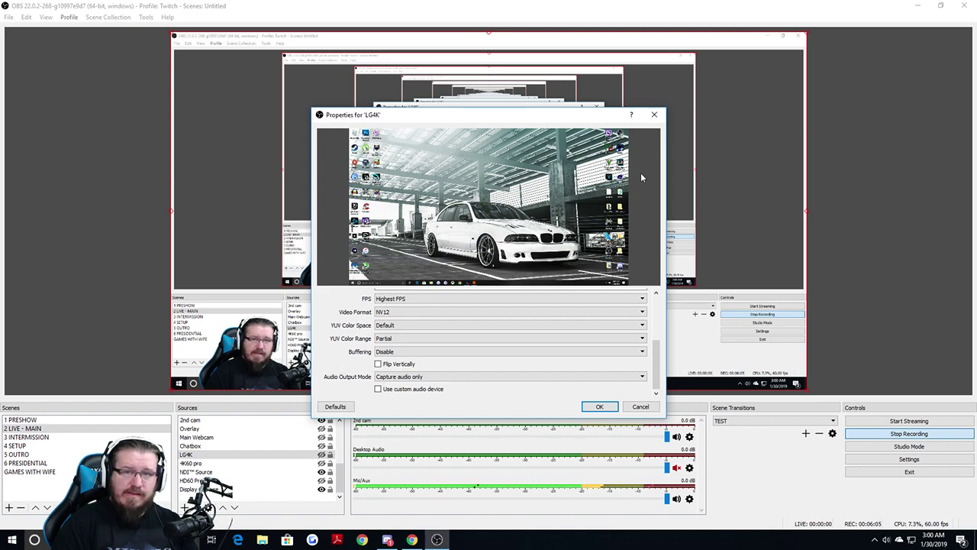
{"action": "left_click", "coordinate": [654, 116]}
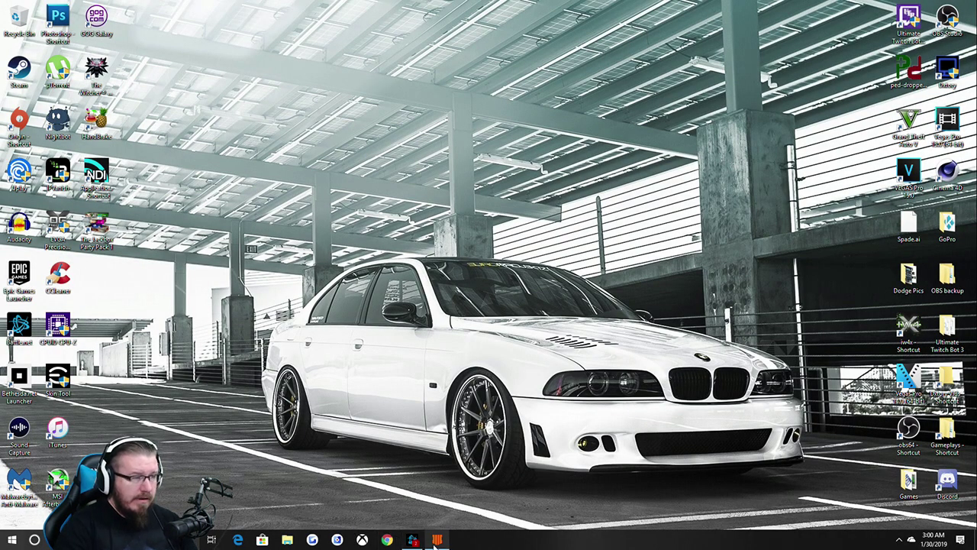
Step: Switch to the running Call of Duty: Black Ops 4 match and run through the map to check the gameplay frame rate
{"action": "left_click", "coordinate": [437, 540]}
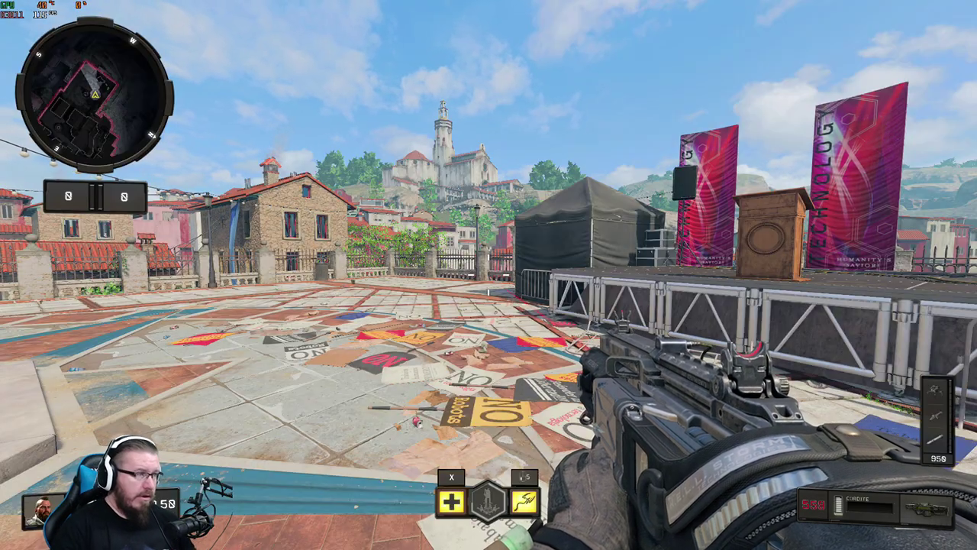
{"action": "key", "text": "w"}
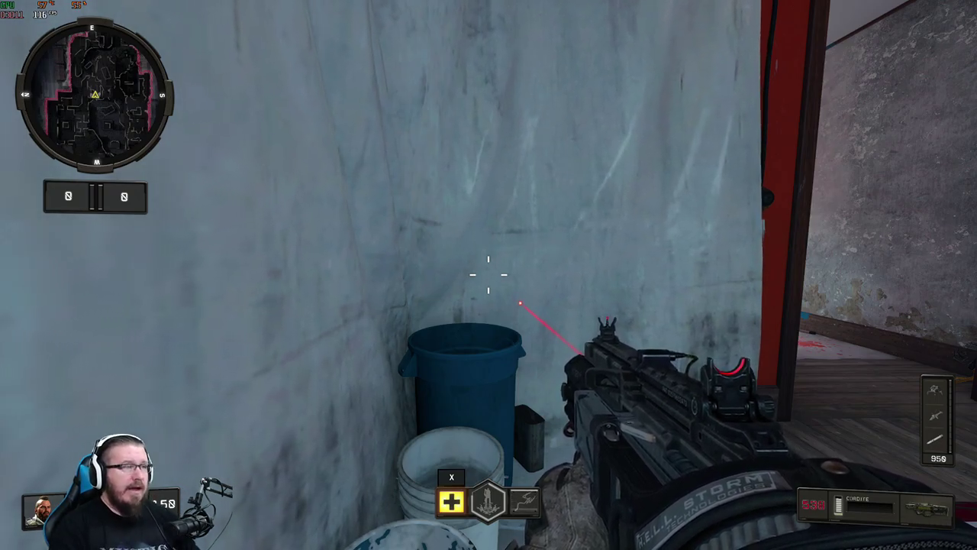
{"action": "key", "text": "w"}
{"action": "key", "text": "space"}
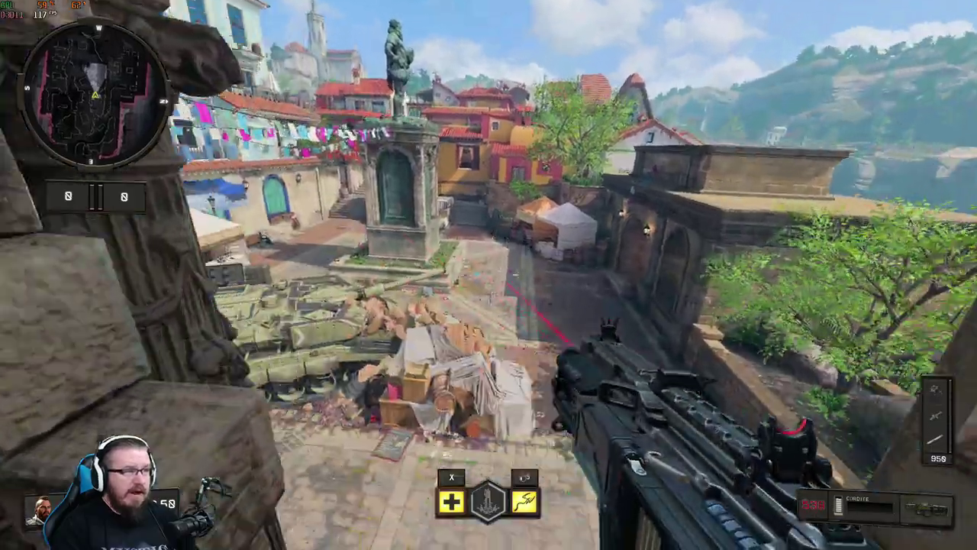
{"action": "key", "text": "w"}
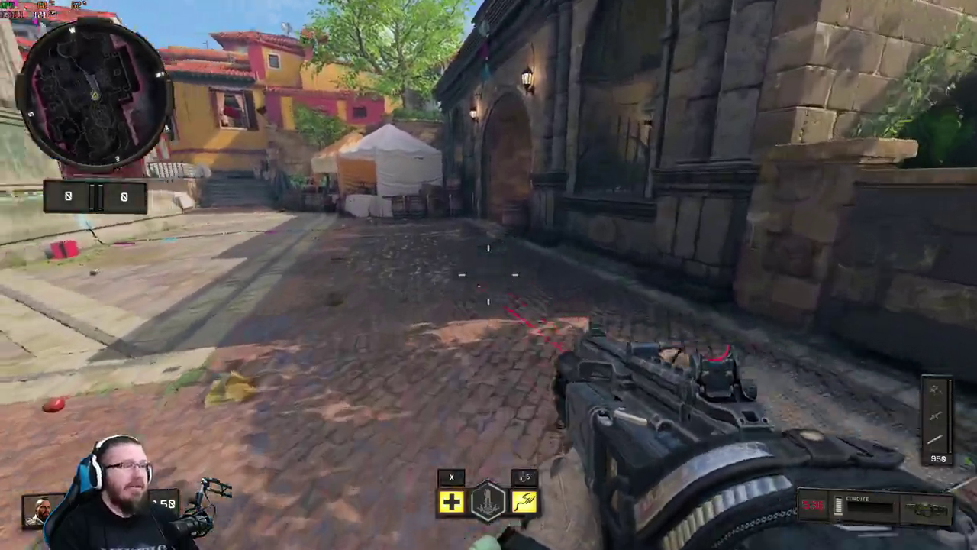
{"action": "key", "text": "w"}
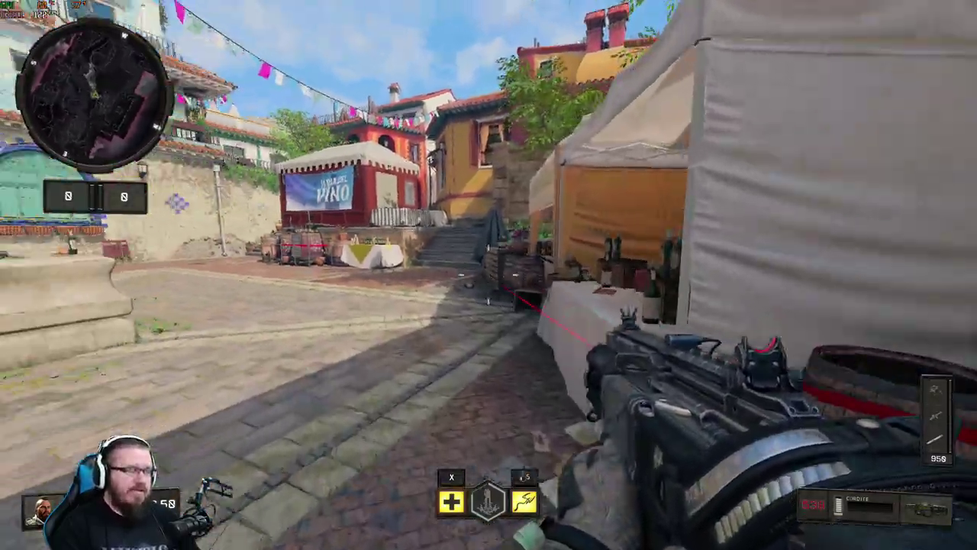
{"action": "key", "text": "w"}
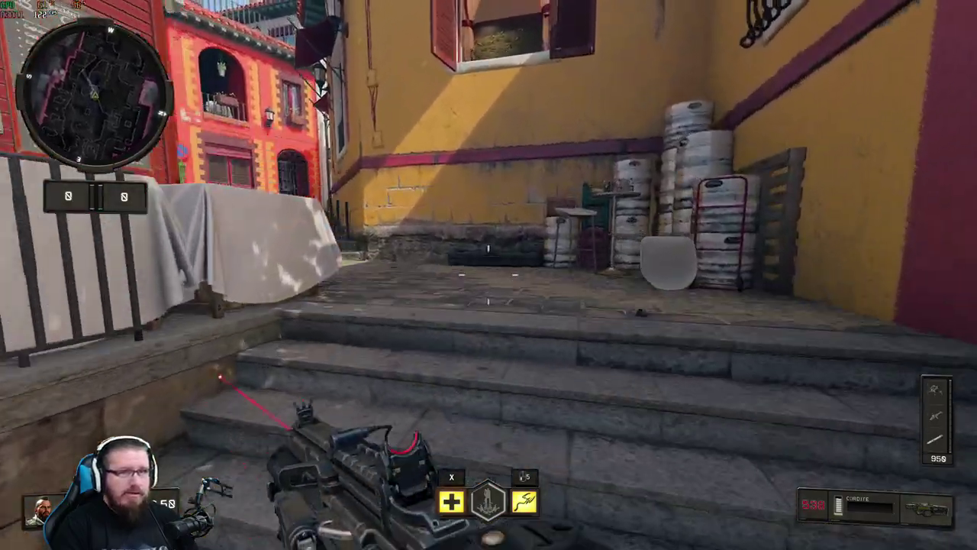
{"action": "key", "text": "w"}
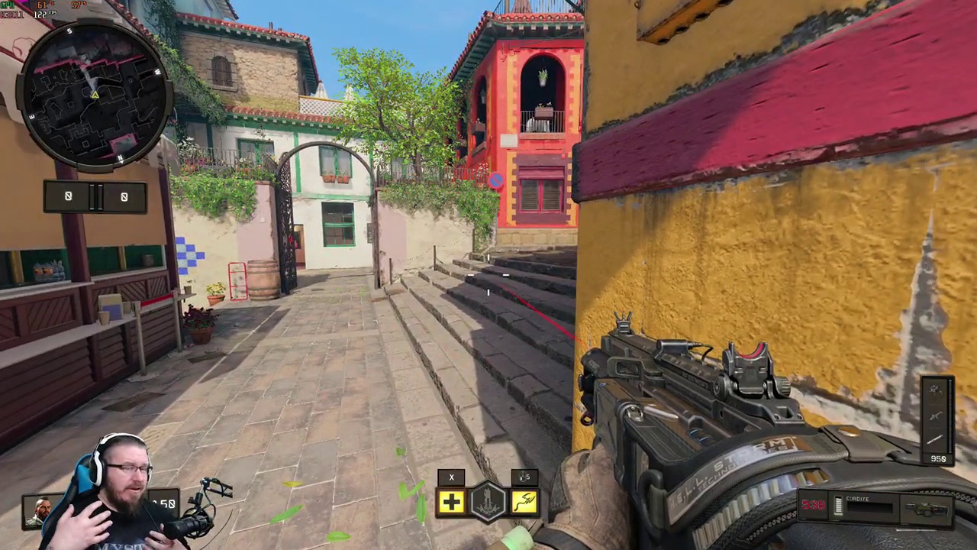